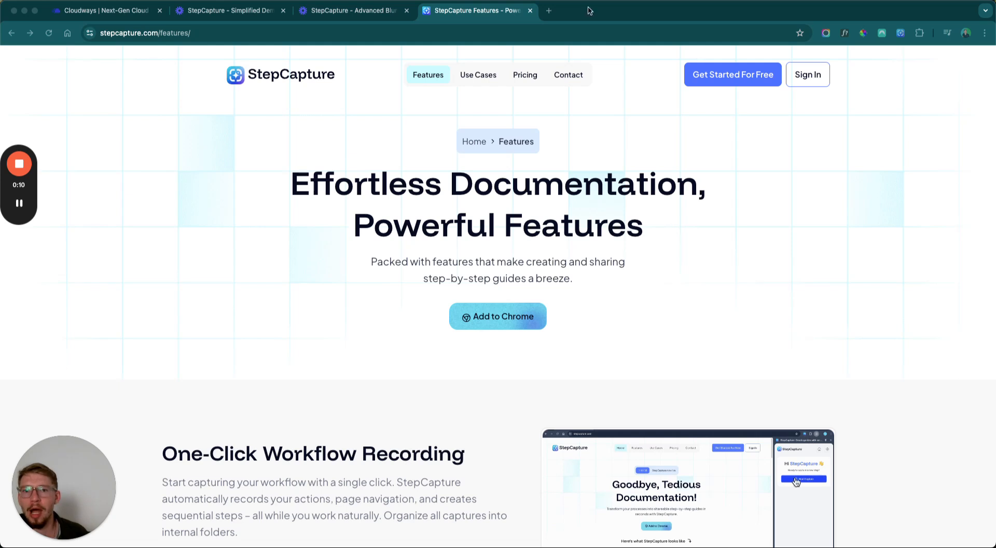
Open the workspace's branding settings from the StepCapture dashboard and review the recommended logo size and formats.
{"action": "left_click", "coordinate": [901, 33]}
{"action": "left_click", "coordinate": [946, 83]}
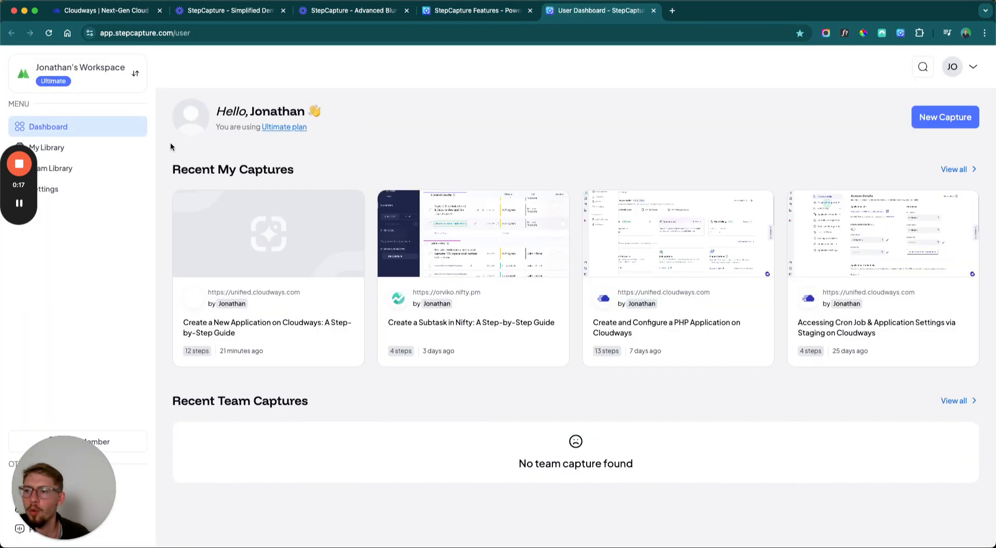
{"action": "left_click_drag", "start_coordinate": [19, 150], "coordinate": [25, 235]}
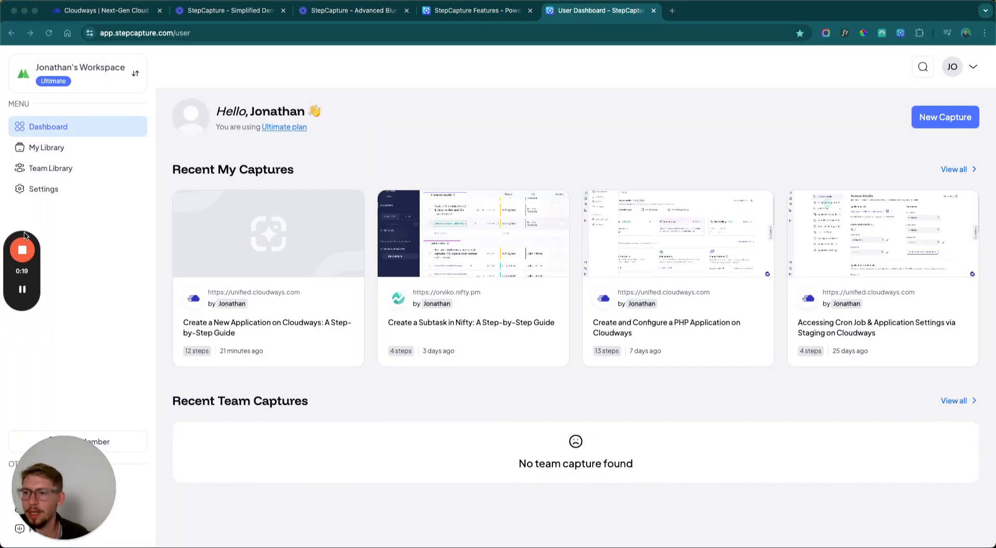
{"action": "left_click", "coordinate": [45, 189]}
{"action": "left_click_drag", "start_coordinate": [29, 233], "coordinate": [29, 297]}
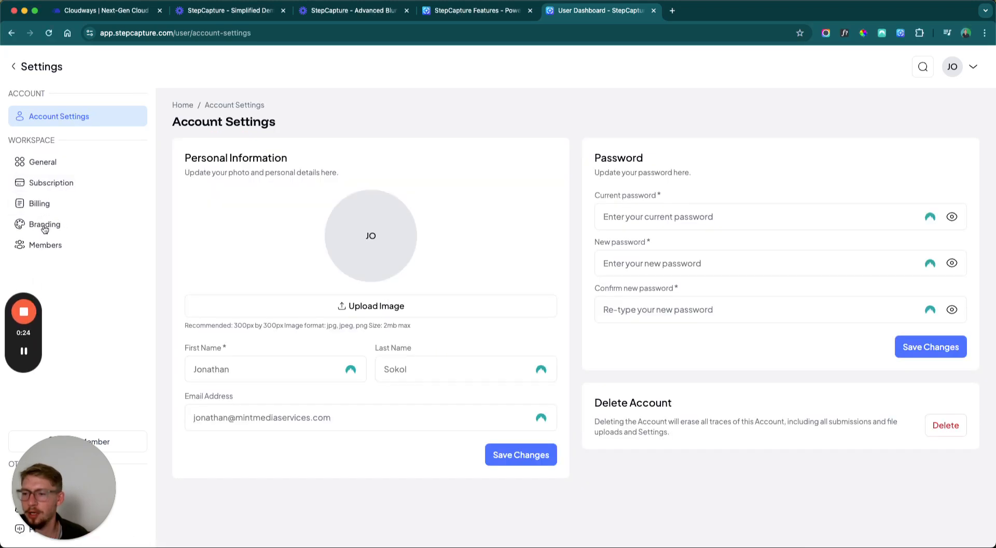
{"action": "left_click", "coordinate": [62, 226]}
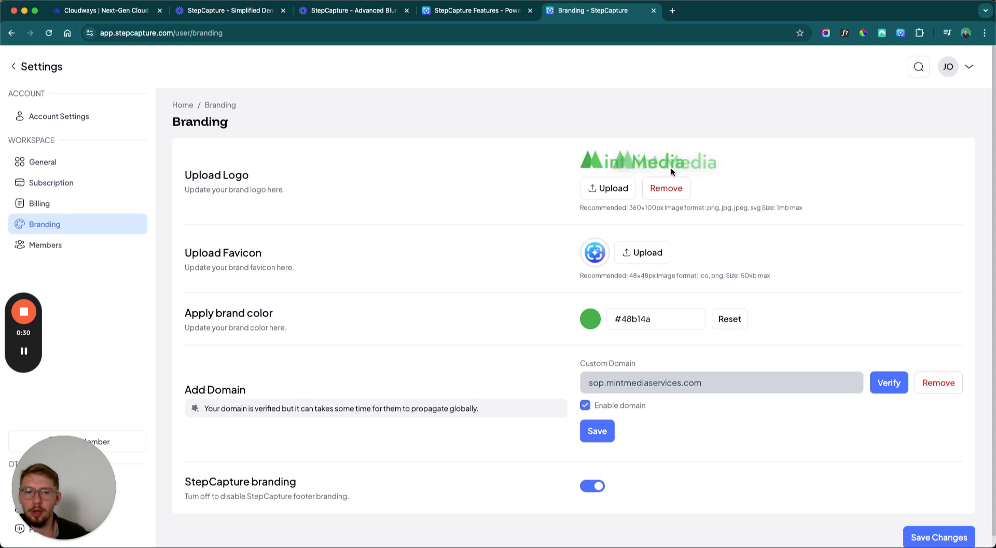
{"action": "left_click_drag", "start_coordinate": [628, 207], "coordinate": [795, 206]}
{"action": "left_click", "coordinate": [851, 207]}
{"action": "left_click", "coordinate": [826, 205]}
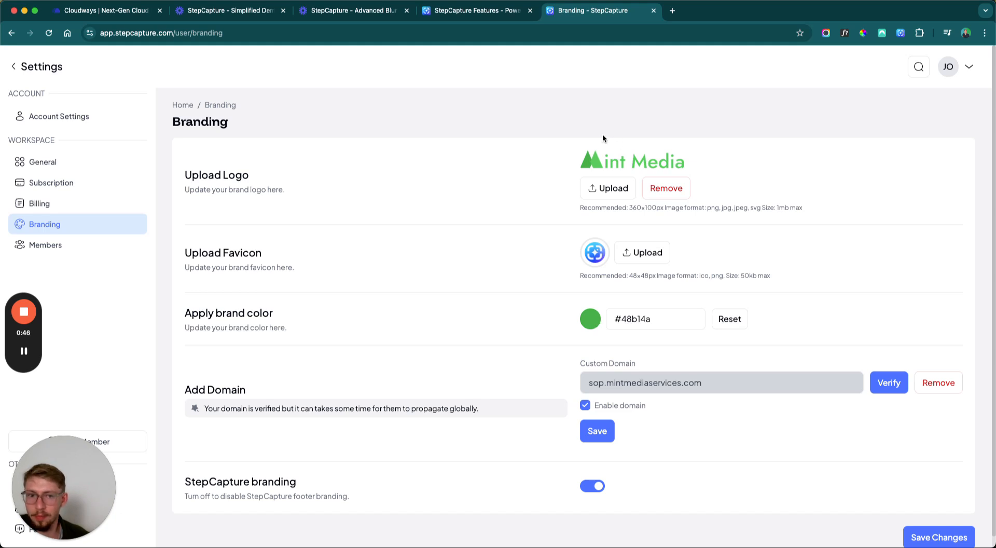
Set the brand color to #48b14a by sampling the green of the uploaded logo with the eyedropper.
{"action": "left_click", "coordinate": [590, 319]}
{"action": "left_click", "coordinate": [590, 418]}
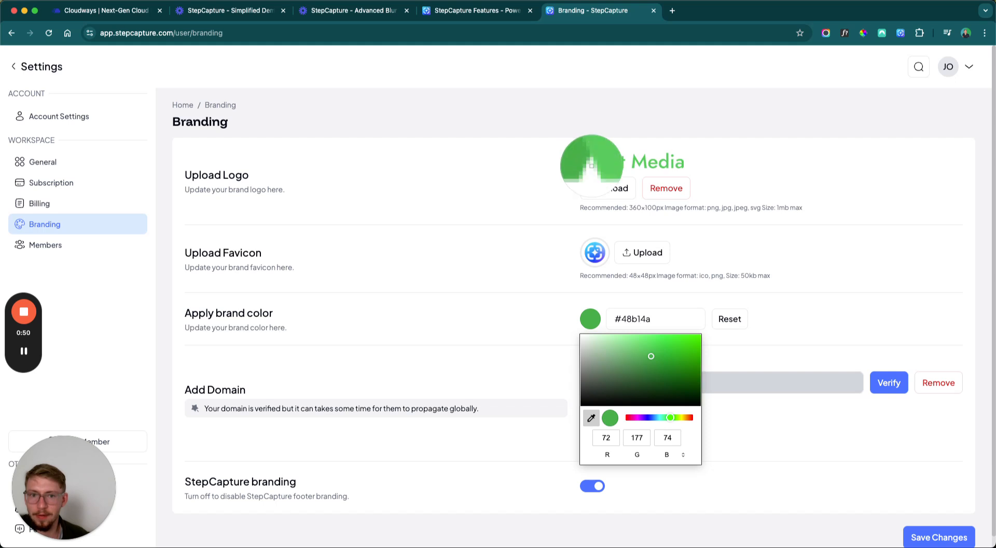
{"action": "left_click", "coordinate": [591, 166]}
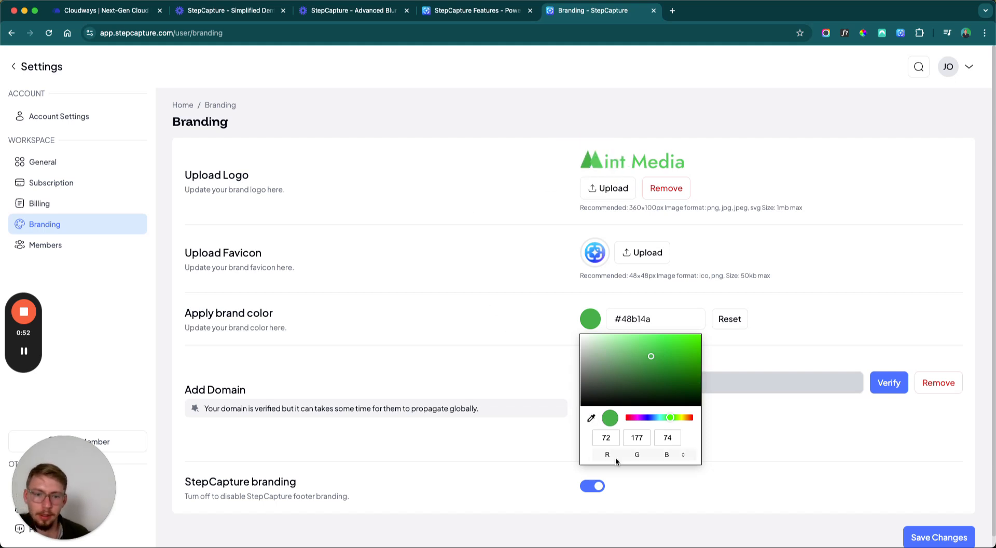
{"action": "left_click", "coordinate": [500, 333]}
Return to the dashboard, open the shared Cloudways capture link in a separate tab to review its branding, and close it.
{"action": "left_click", "coordinate": [44, 76]}
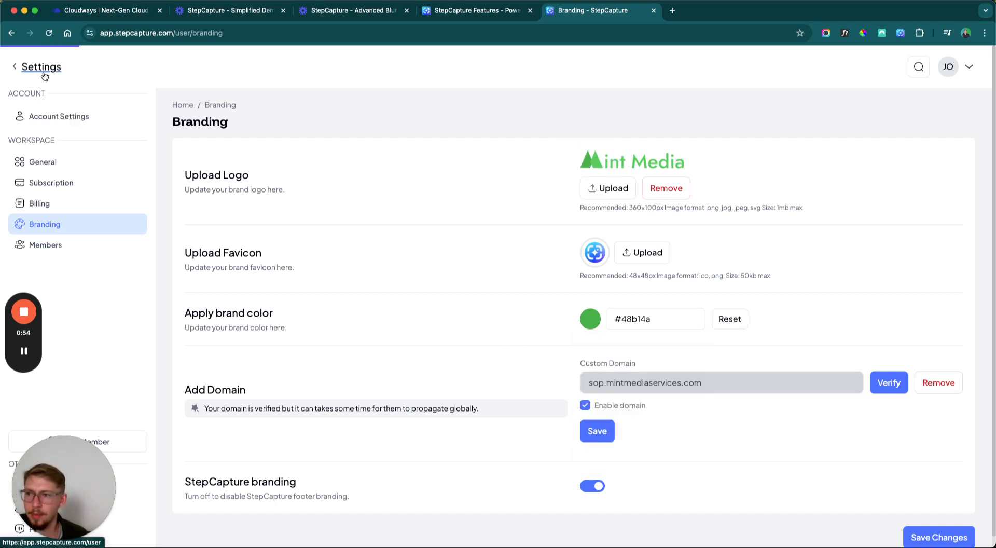
{"action": "mouse_move", "coordinate": [336, 208]}
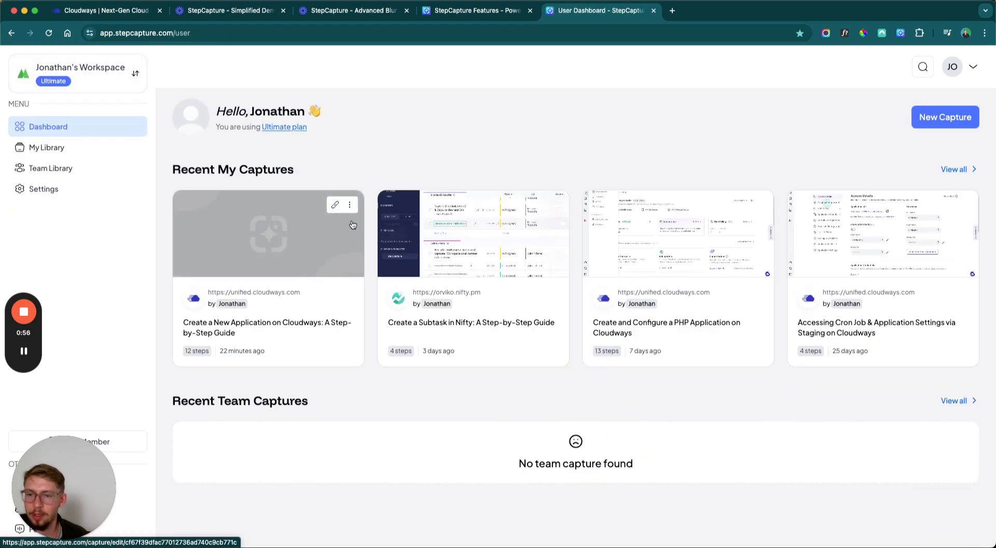
{"action": "left_click", "coordinate": [671, 11]}
{"action": "key", "text": "Return"}
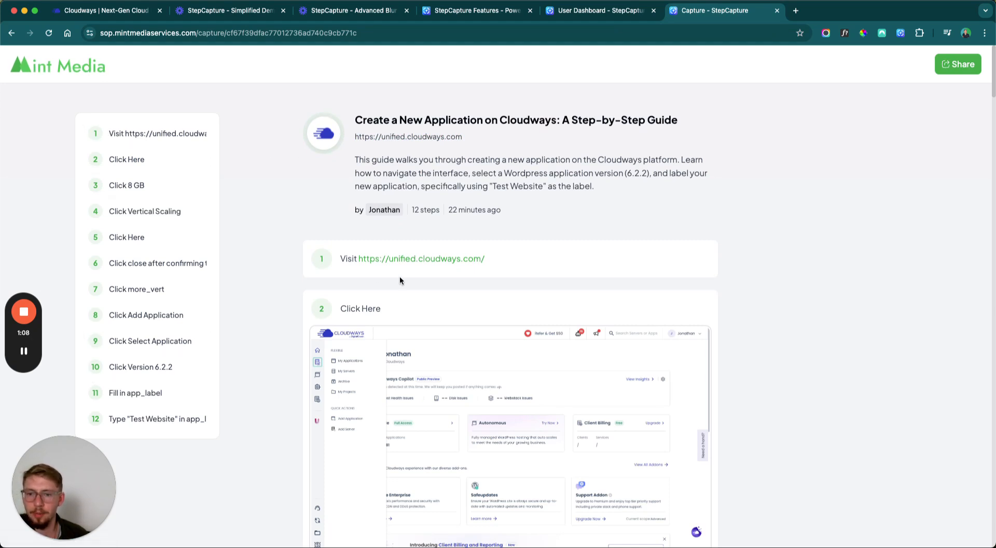
{"action": "scroll", "coordinate": [377, 340], "scroll_direction": "down", "scroll_amount": 5}
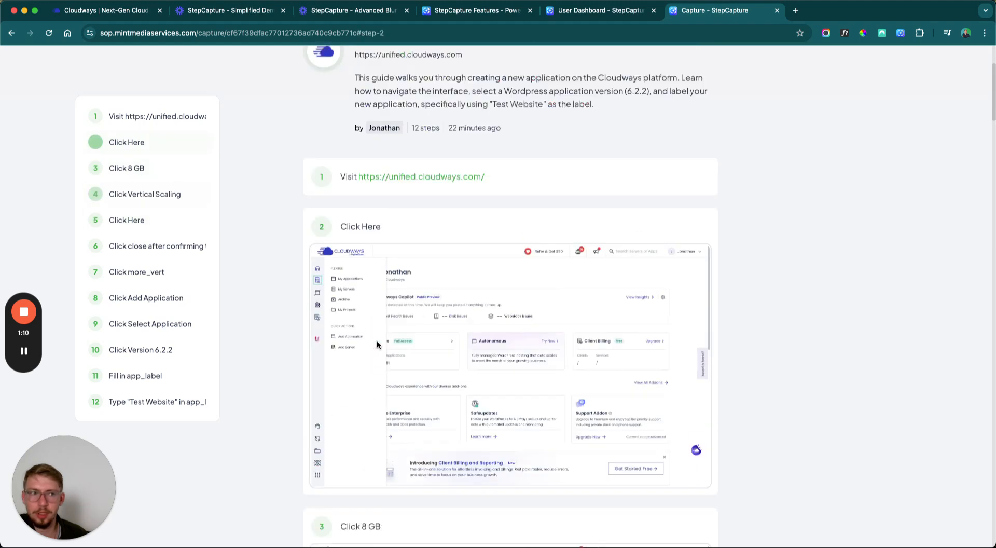
{"action": "scroll", "coordinate": [377, 345], "scroll_direction": "up", "scroll_amount": 5}
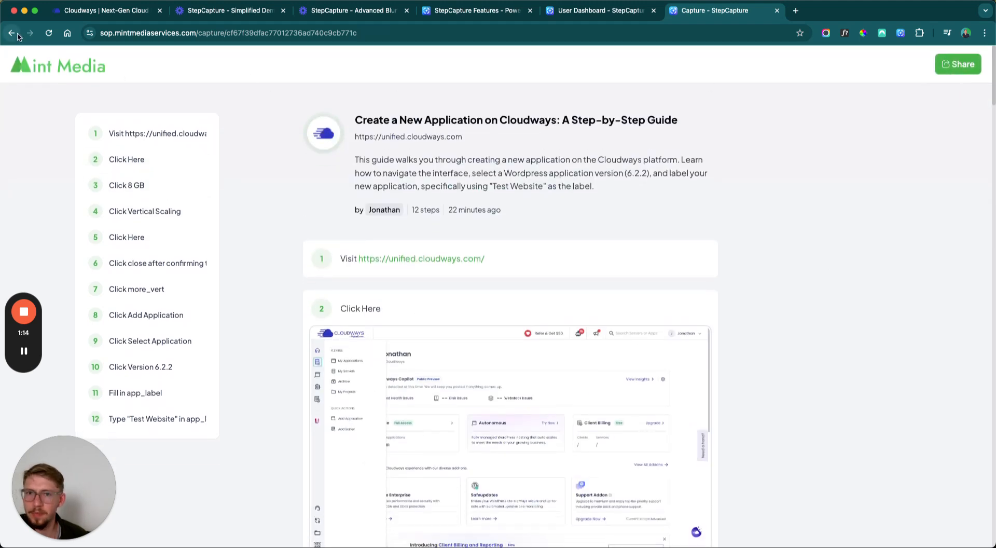
{"action": "left_click", "coordinate": [777, 11]}
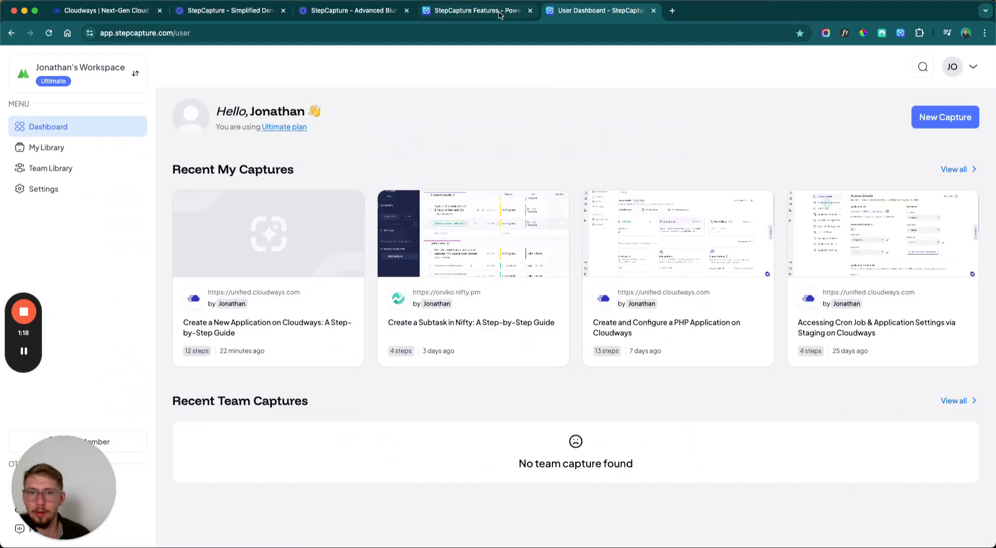
Open the account settings and inspect the subdomain and domain of the capture link in a temporary browser tab.
{"action": "left_click", "coordinate": [111, 188]}
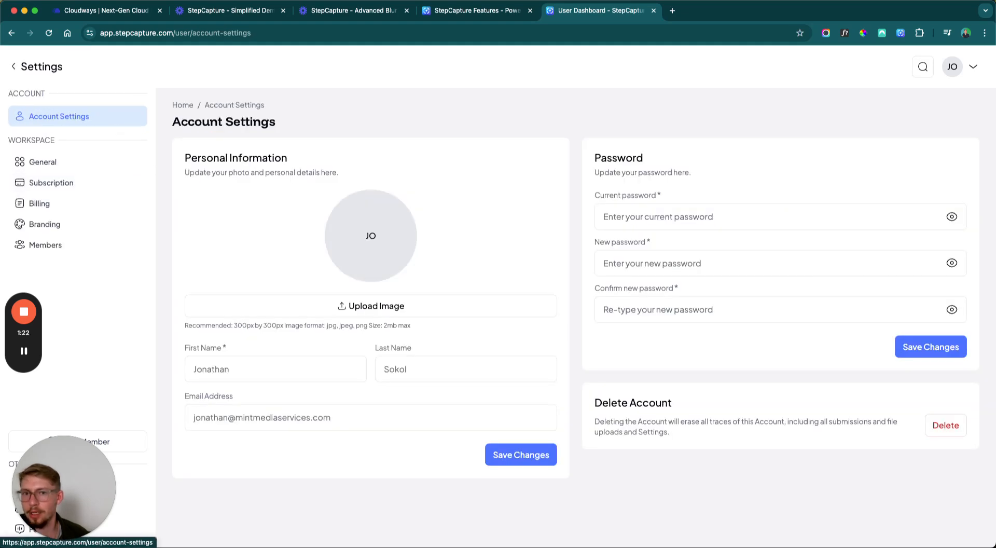
{"action": "left_click", "coordinate": [673, 12]}
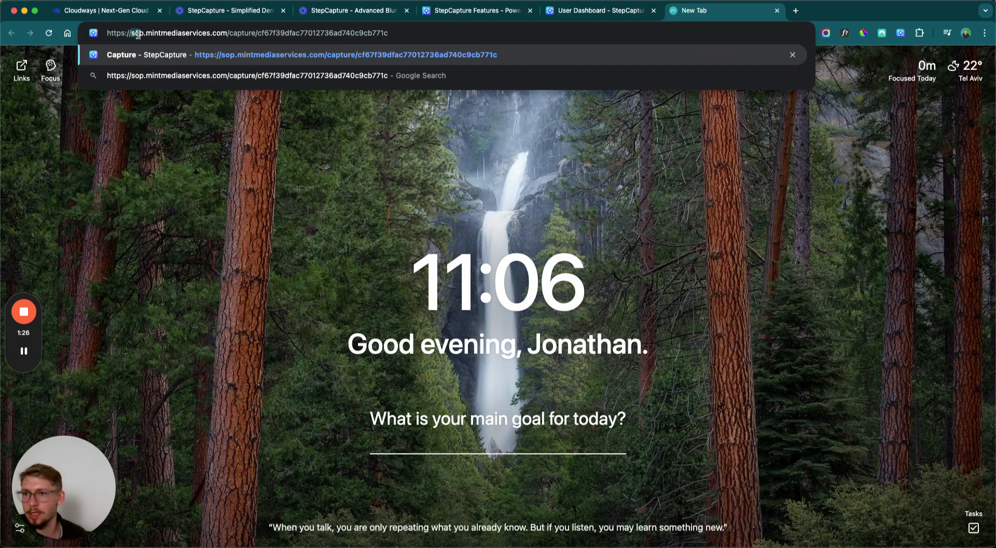
{"action": "left_click_drag", "start_coordinate": [146, 33], "coordinate": [212, 32]}
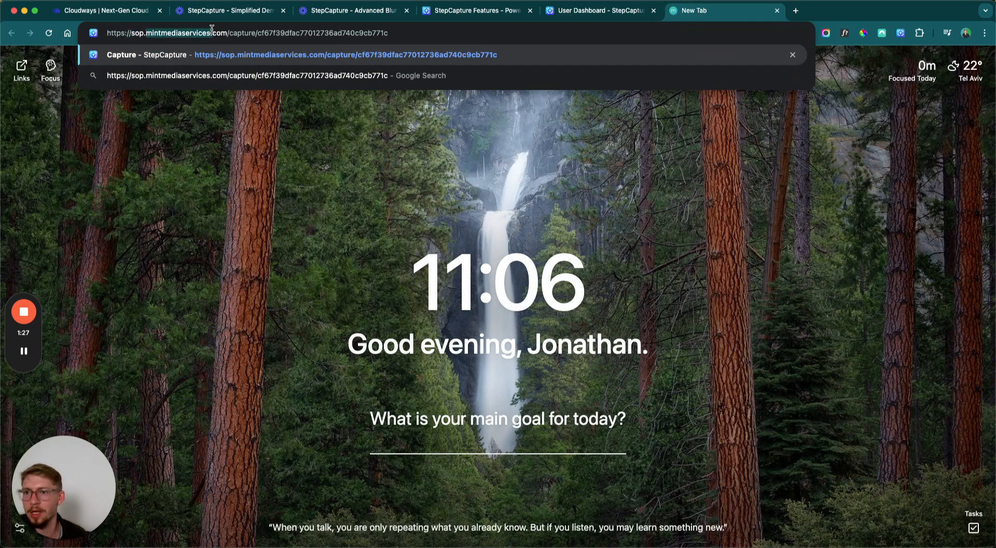
{"action": "left_click", "coordinate": [218, 218]}
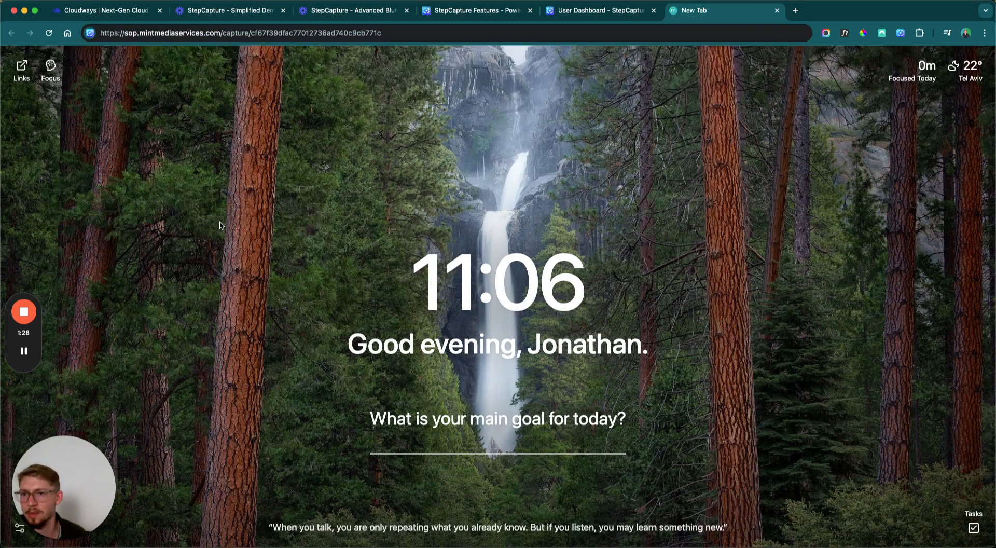
{"action": "left_click", "coordinate": [777, 11]}
Open the branding settings and remove the custom domain sop.mintmediaservices.com, confirming the deletion.
{"action": "left_click", "coordinate": [46, 224]}
{"action": "scroll", "coordinate": [507, 376], "scroll_direction": "down", "scroll_amount": 1}
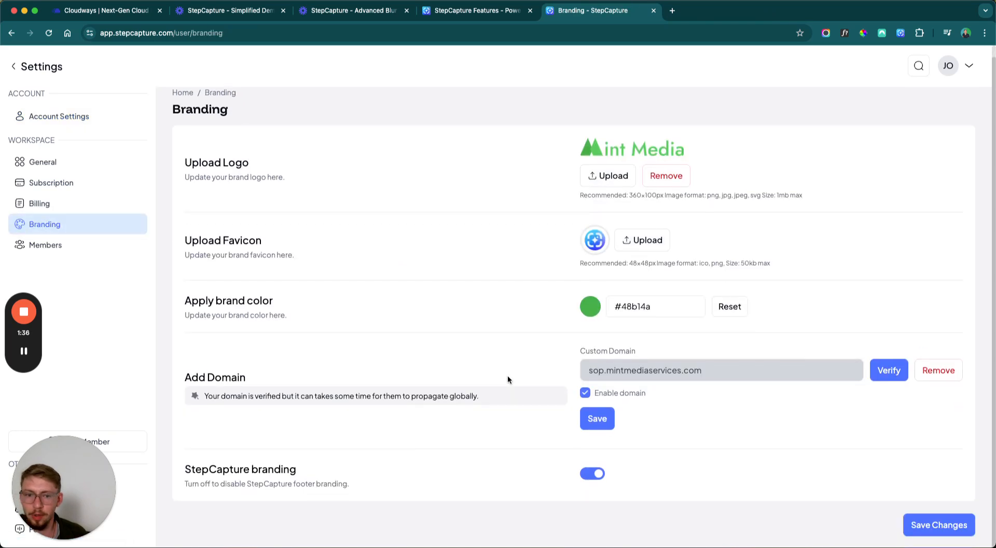
{"action": "double_click", "coordinate": [607, 373]}
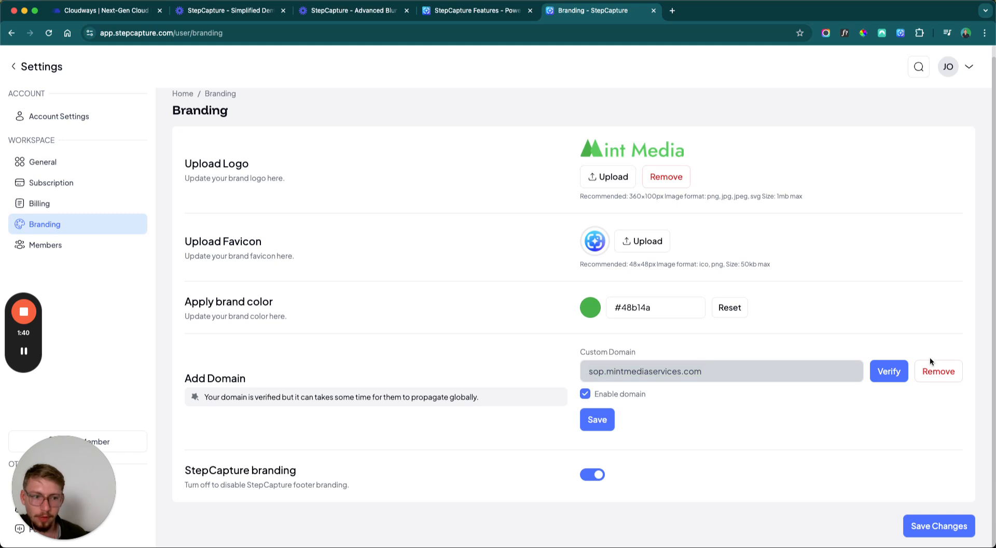
{"action": "left_click", "coordinate": [936, 369]}
{"action": "left_click", "coordinate": [621, 325]}
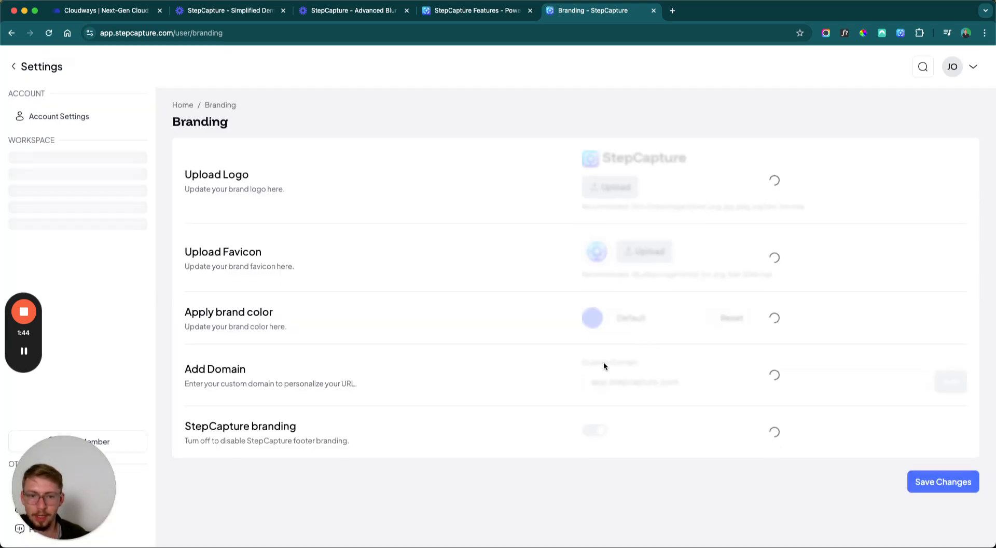
Add test.domain.com as the workspace's custom domain.
{"action": "left_click", "coordinate": [684, 387]}
{"action": "type", "text": "test.mint.com"}
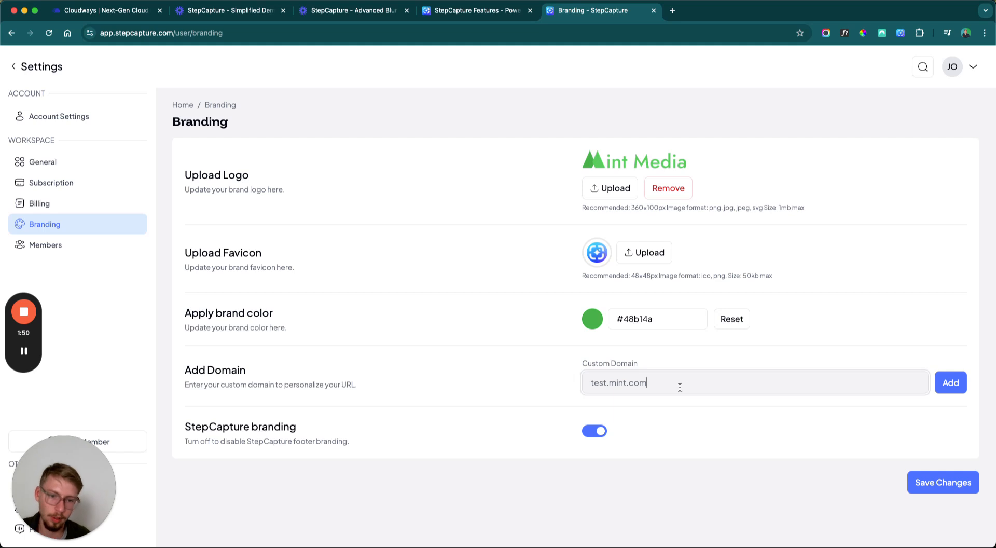
{"action": "double_click", "coordinate": [617, 382]}
{"action": "type", "text": "step"}
{"action": "key", "text": "BackSpace"}
{"action": "key", "text": "BackSpace"}
{"action": "key", "text": "BackSpace"}
{"action": "key", "text": "BackSpace"}
{"action": "type", "text": "m"}
{"action": "key", "text": "BackSpace"}
{"action": "type", "text": "domain"}
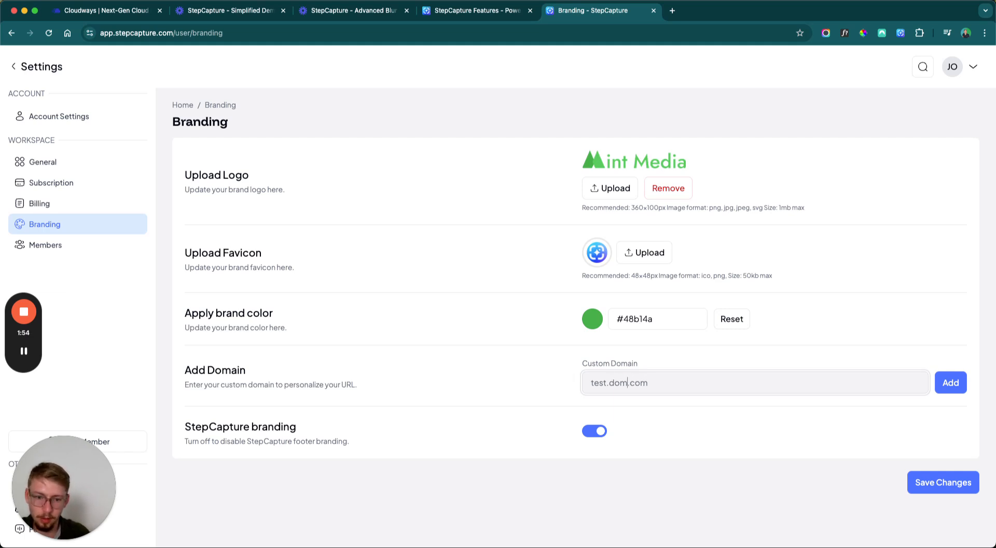
{"action": "left_click", "coordinate": [942, 382]}
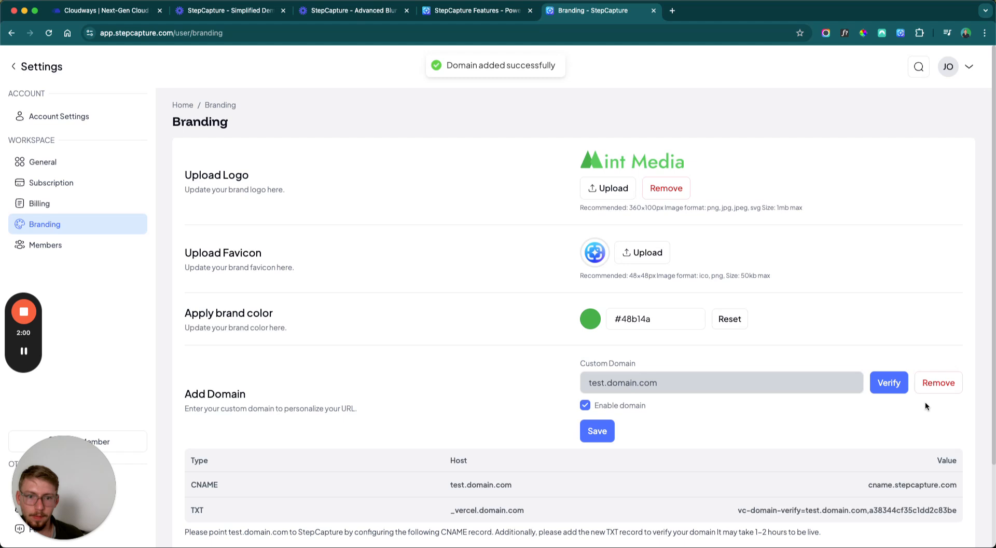
Examine the host and value of the CNAME and TXT records required for the custom domain.
{"action": "scroll", "coordinate": [744, 442], "scroll_direction": "down", "scroll_amount": 2}
{"action": "scroll", "coordinate": [743, 442], "scroll_direction": "down", "scroll_amount": 2}
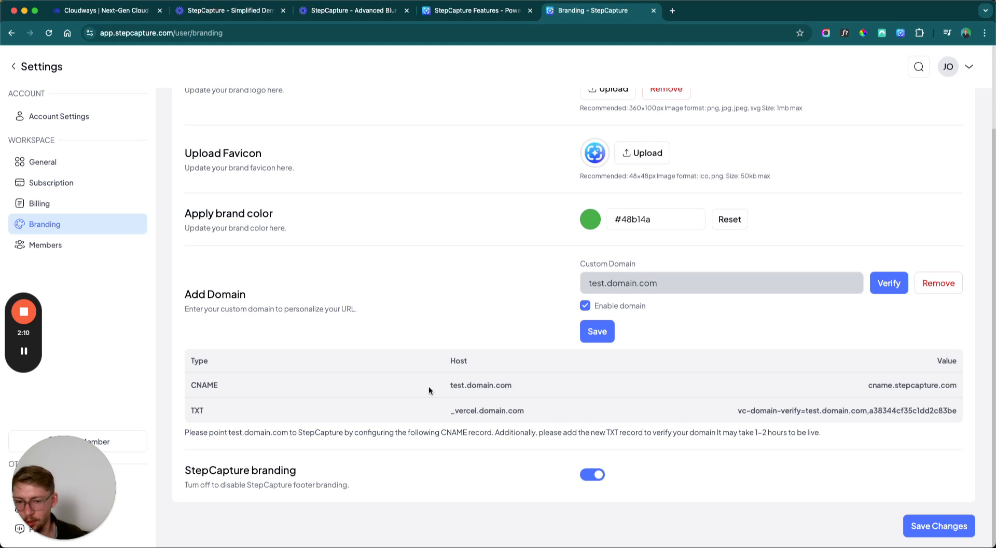
{"action": "double_click", "coordinate": [452, 383]}
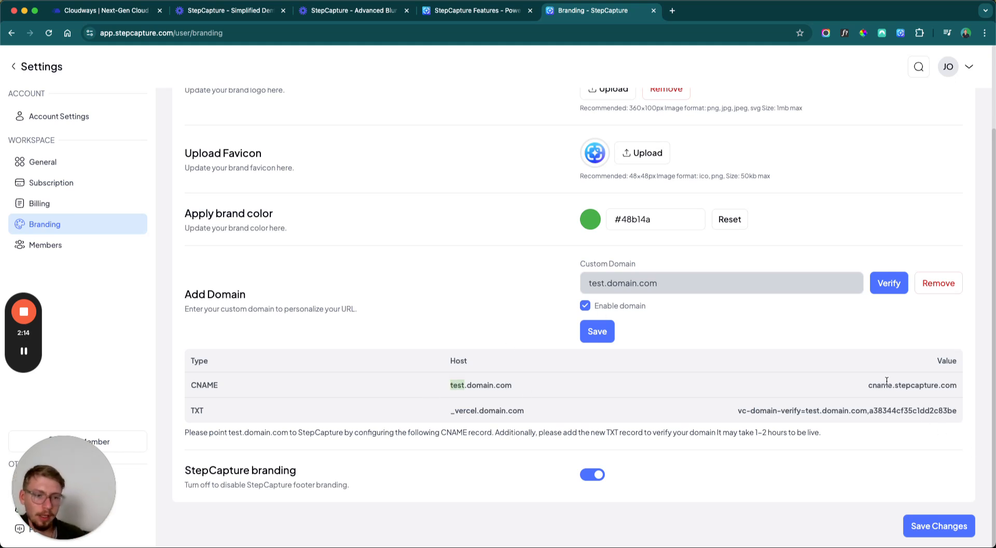
{"action": "left_click_drag", "start_coordinate": [863, 385], "coordinate": [961, 381]}
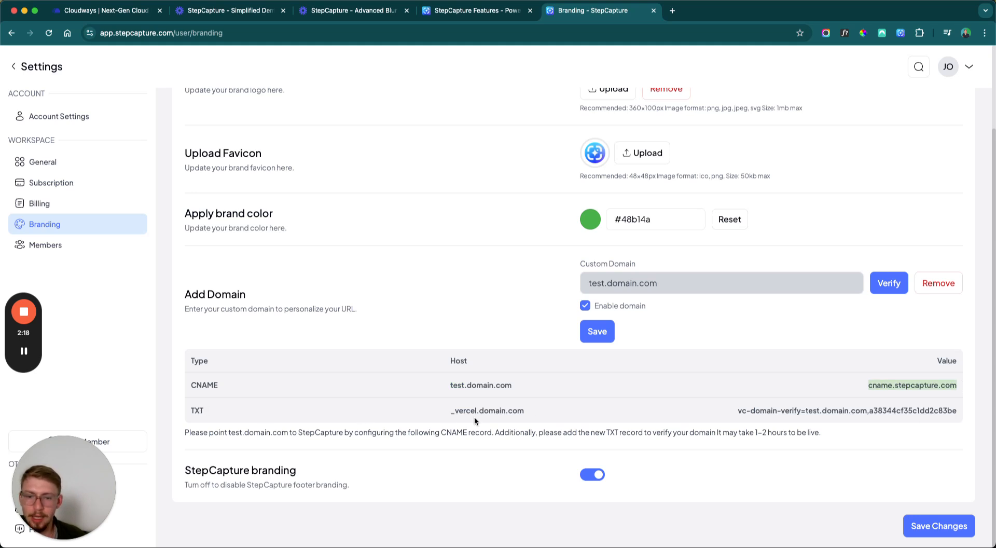
{"action": "right_click", "coordinate": [452, 414]}
{"action": "left_click", "coordinate": [777, 394]}
{"action": "left_click_drag", "start_coordinate": [738, 410], "coordinate": [966, 411]}
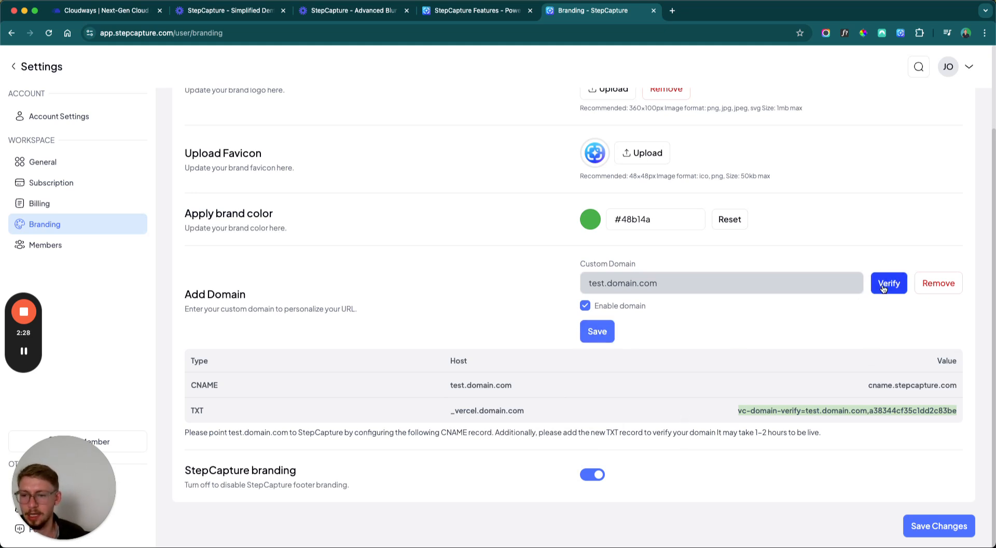
Remove test.domain.com and add sop.mintmediaservices.com as the custom domain in its place.
{"action": "left_click", "coordinate": [938, 283]}
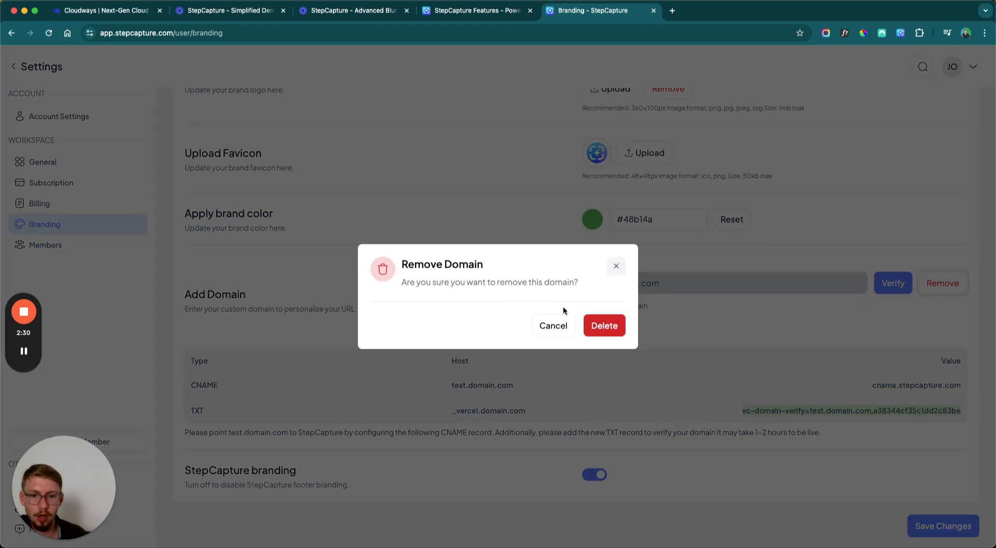
{"action": "left_click", "coordinate": [599, 320]}
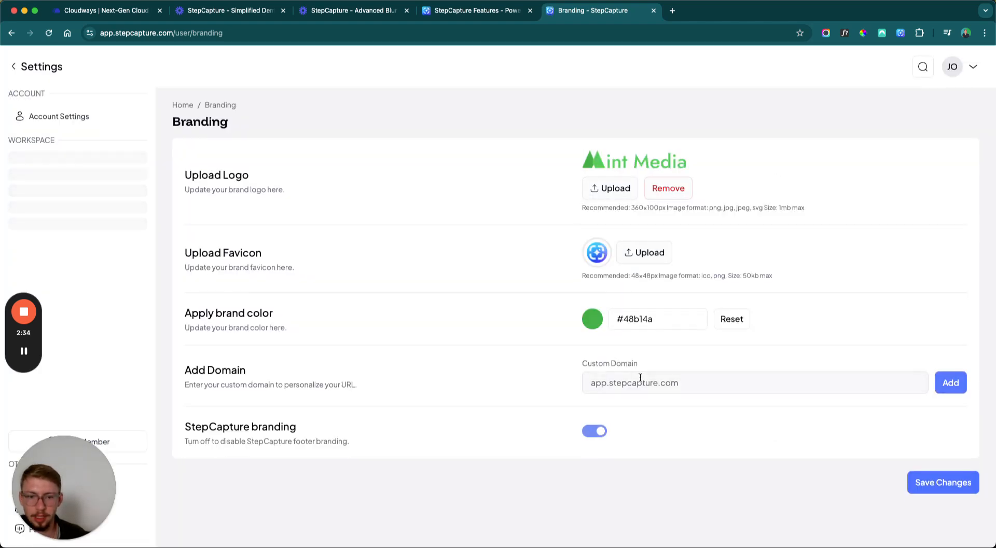
{"action": "left_click", "coordinate": [640, 378]}
{"action": "type", "text": "sop.mintmediaservices.com"}
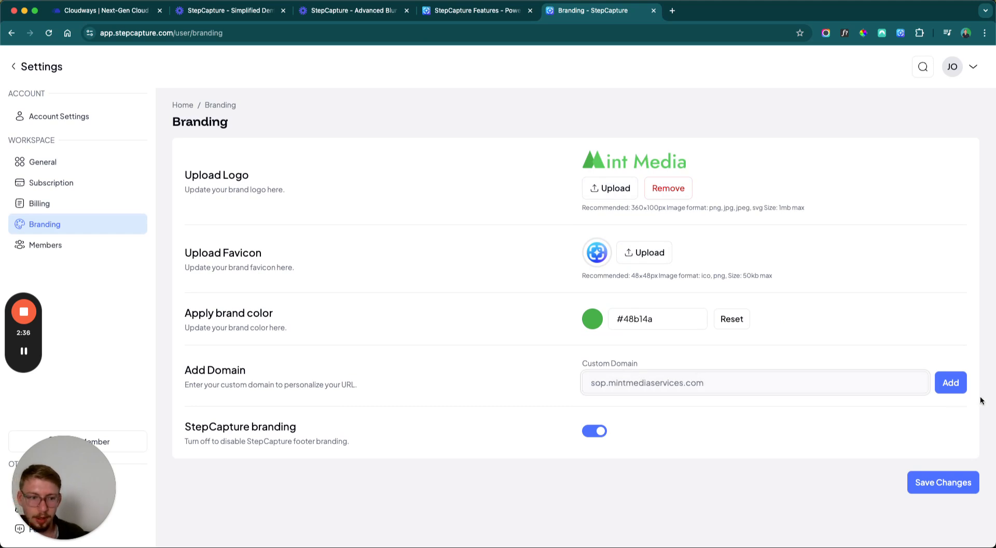
{"action": "left_click", "coordinate": [959, 390]}
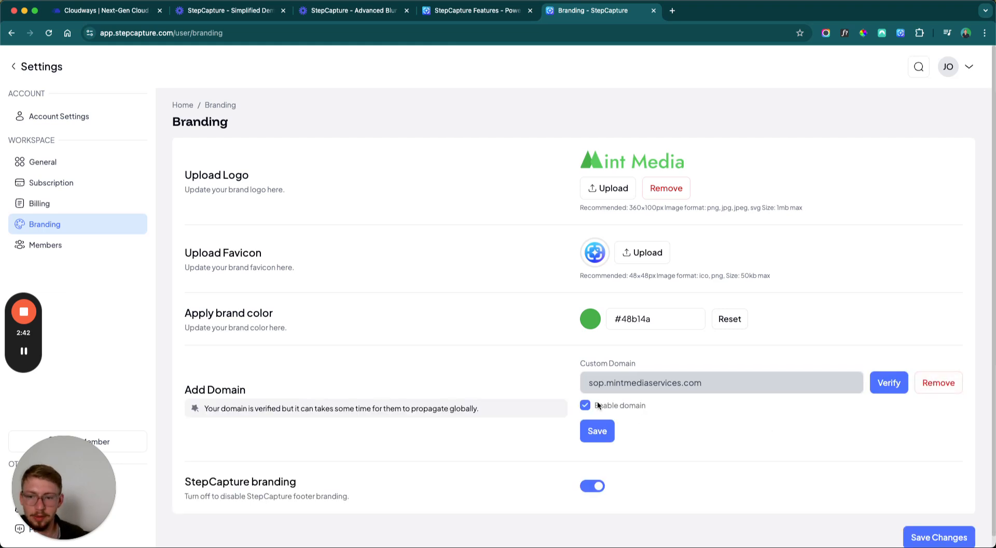
Read the custom domain's verification notice and save the branding changes.
{"action": "left_click_drag", "start_coordinate": [230, 408], "coordinate": [481, 414]}
{"action": "left_click", "coordinate": [485, 410]}
{"action": "scroll", "coordinate": [485, 410], "scroll_direction": "down", "scroll_amount": 1}
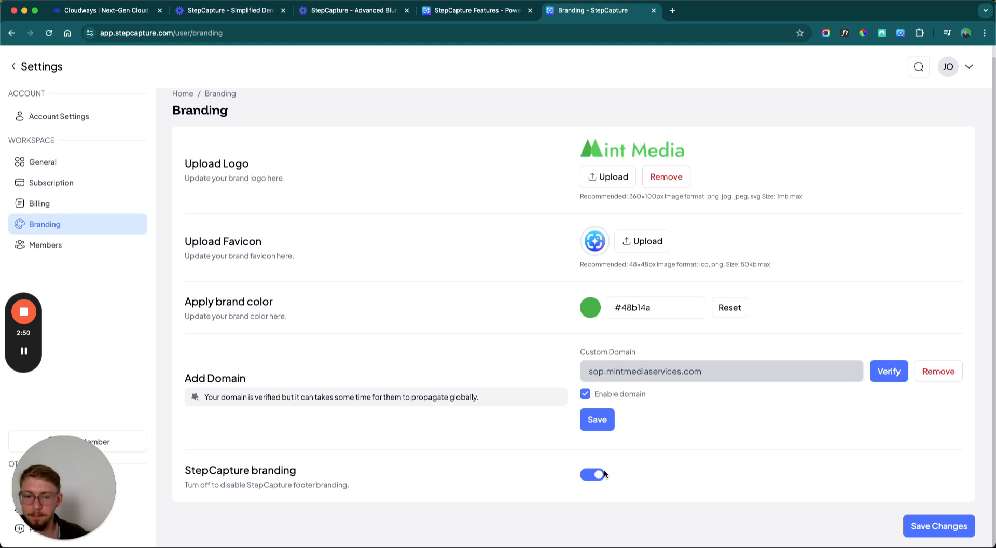
{"action": "left_click", "coordinate": [916, 525]}
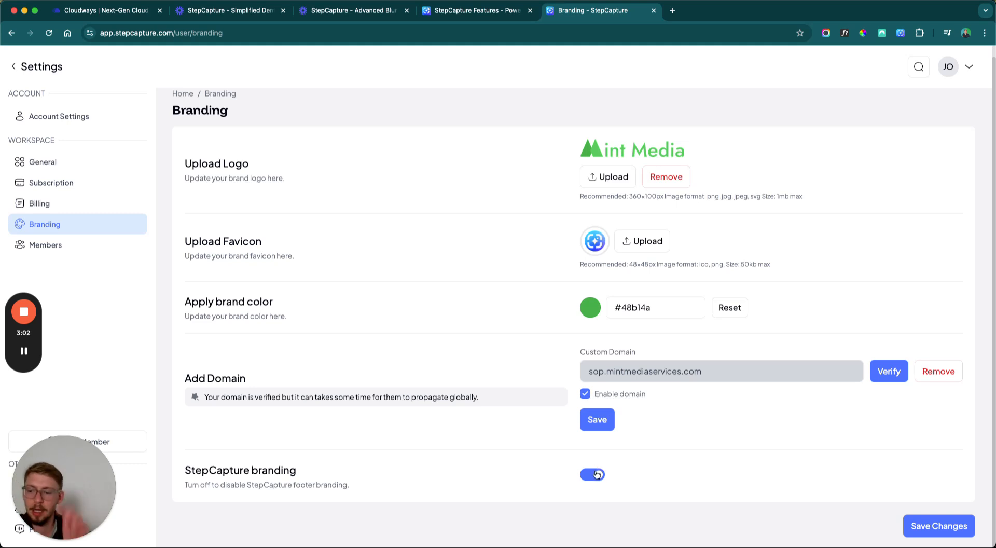
Open the shared Cloudways capture in a separate tab, check its StepCapture branding footer, and close it.
{"action": "left_click", "coordinate": [672, 10]}
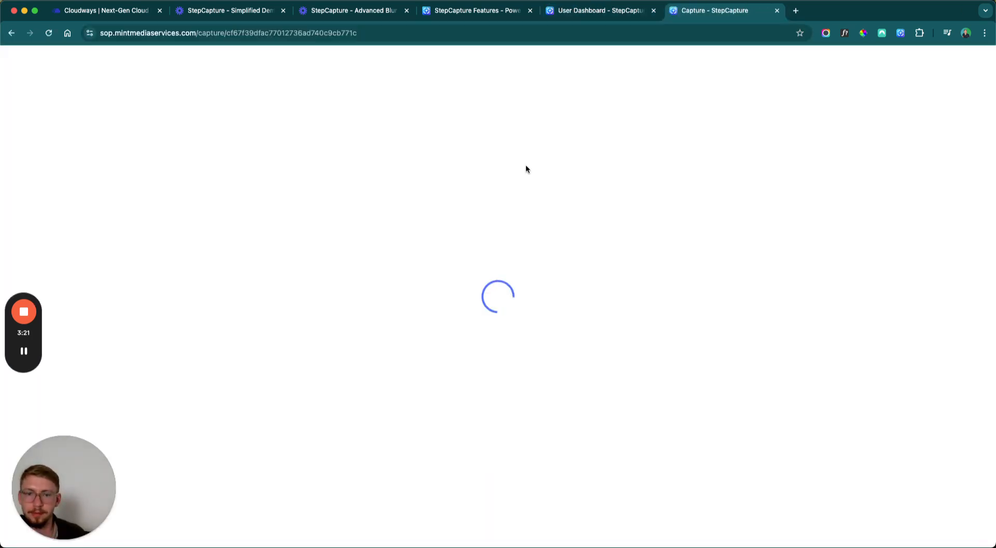
{"action": "scroll", "coordinate": [525, 163], "scroll_direction": "down", "scroll_amount": 15}
{"action": "scroll", "coordinate": [525, 164], "scroll_direction": "down", "scroll_amount": 20}
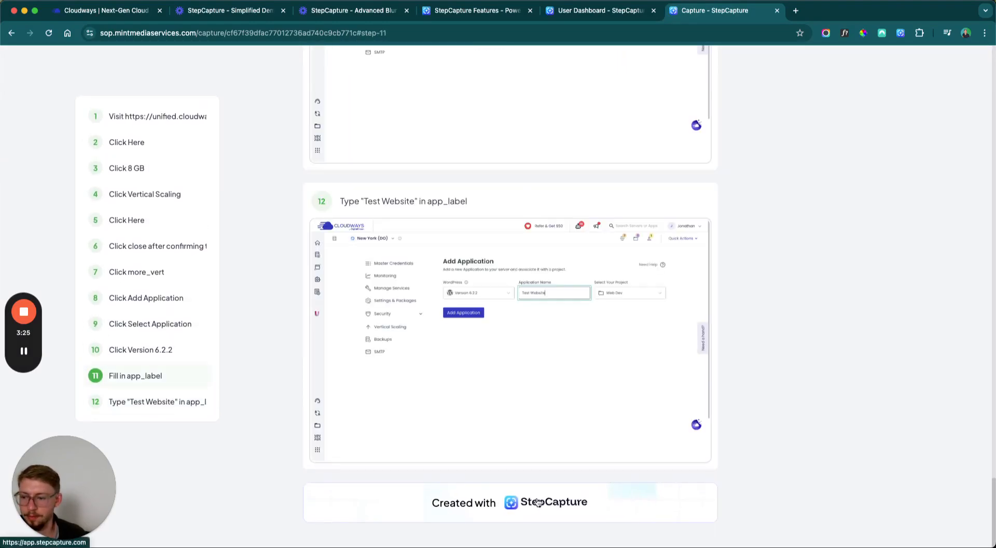
{"action": "scroll", "coordinate": [336, 182], "scroll_direction": "up", "scroll_amount": 20}
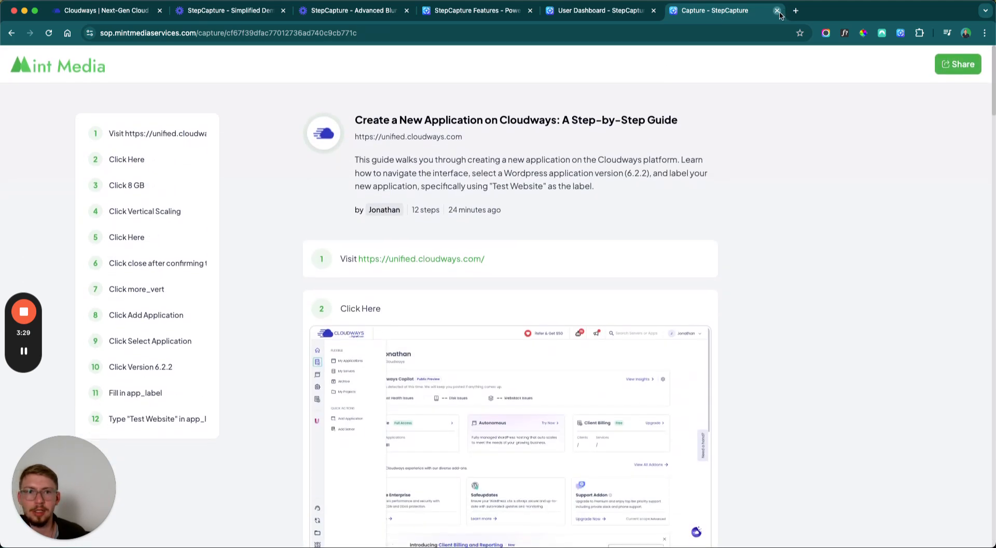
{"action": "left_click", "coordinate": [777, 10]}
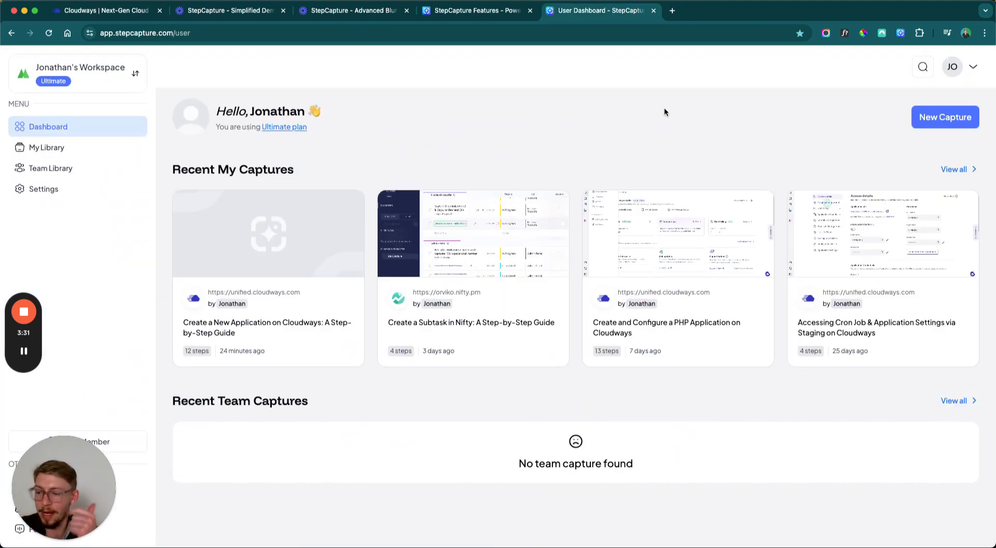